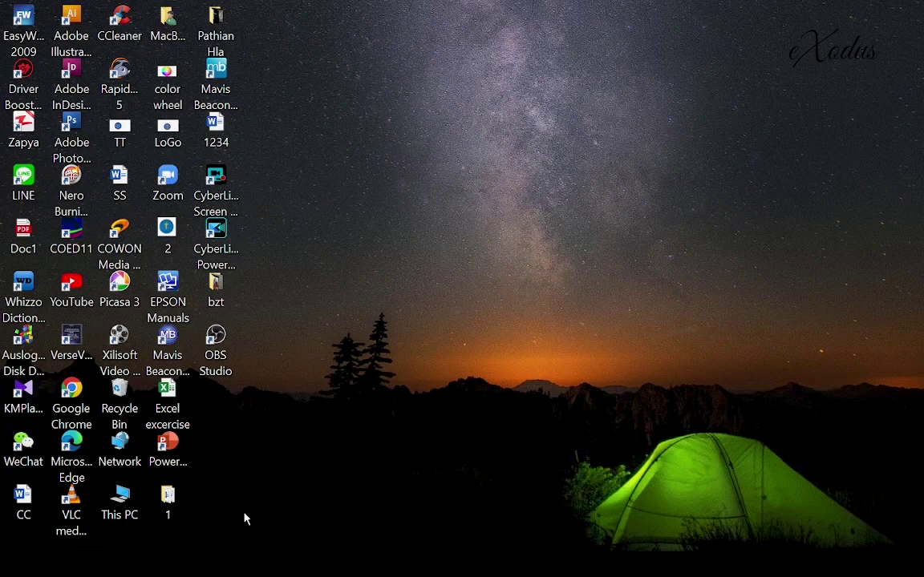
Navigate from This PC into BOOTCAMP (C:) and open the Windows folder, scrolling down to System32
double_click(121, 503)
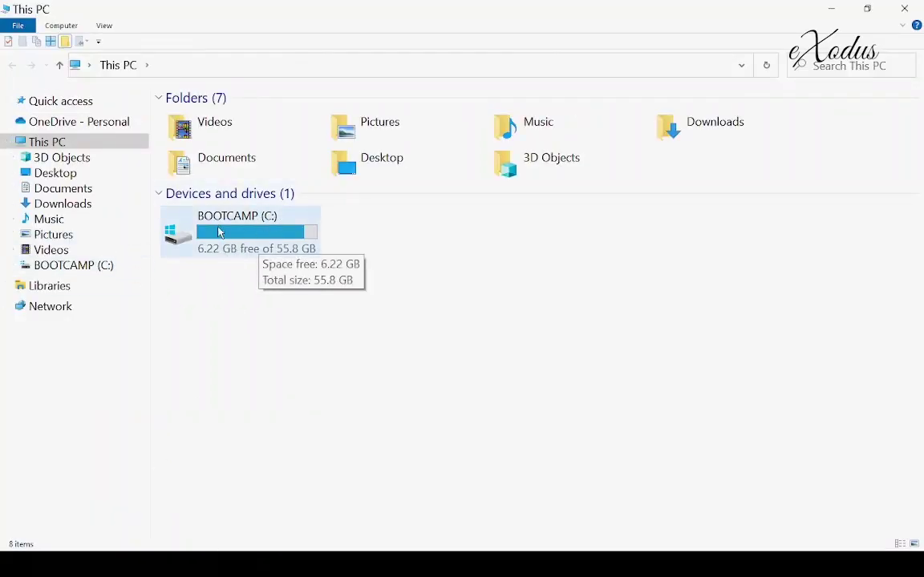
mouse_move(240, 247)
double_click(240, 247)
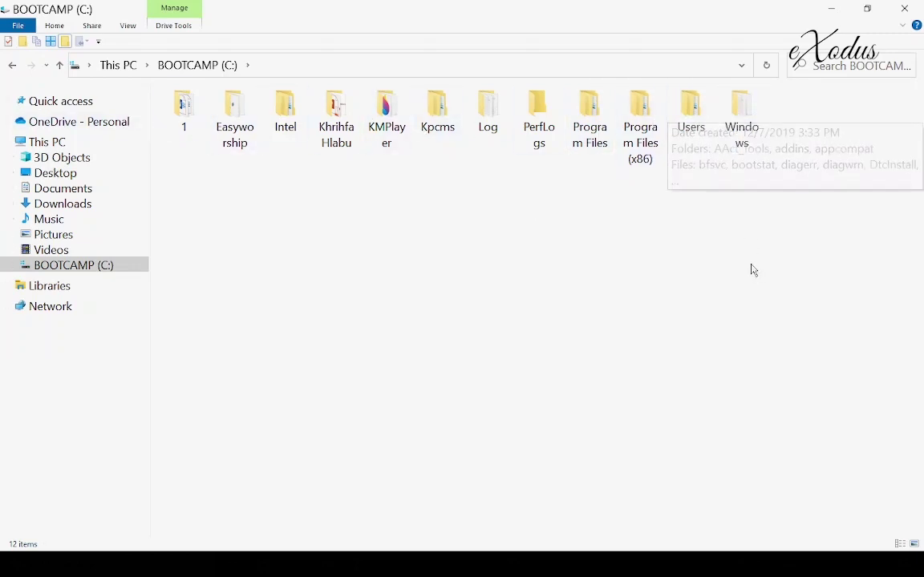
left_click(753, 130)
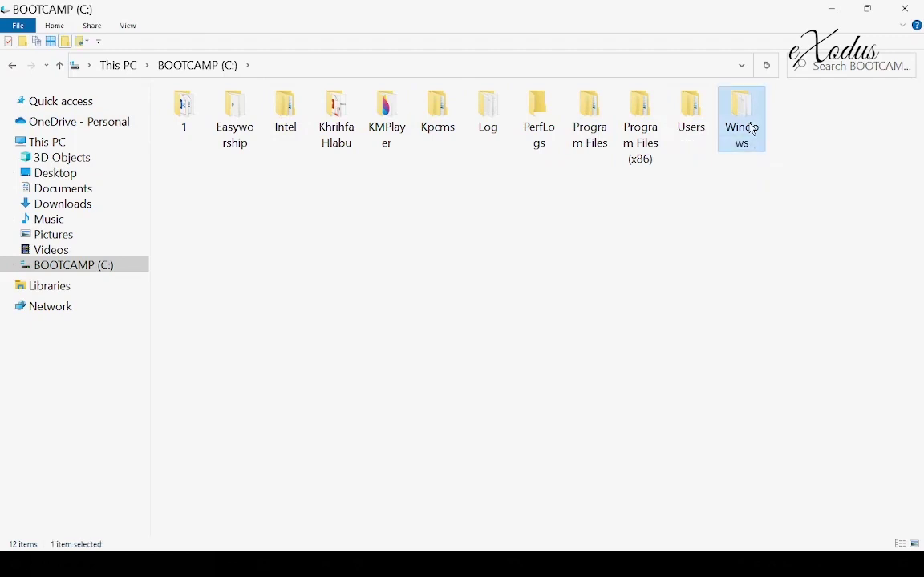
double_click(753, 130)
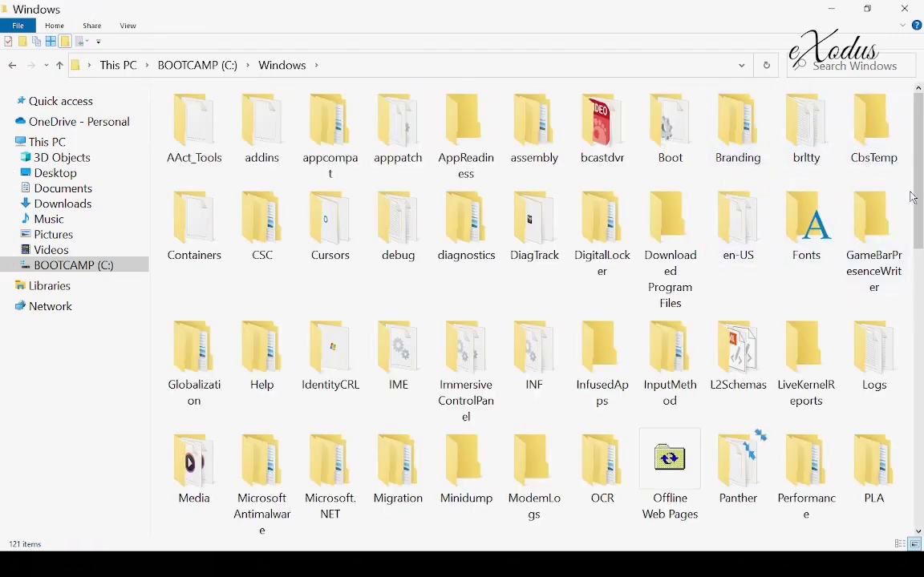
left_click_drag(920, 198, 920, 359)
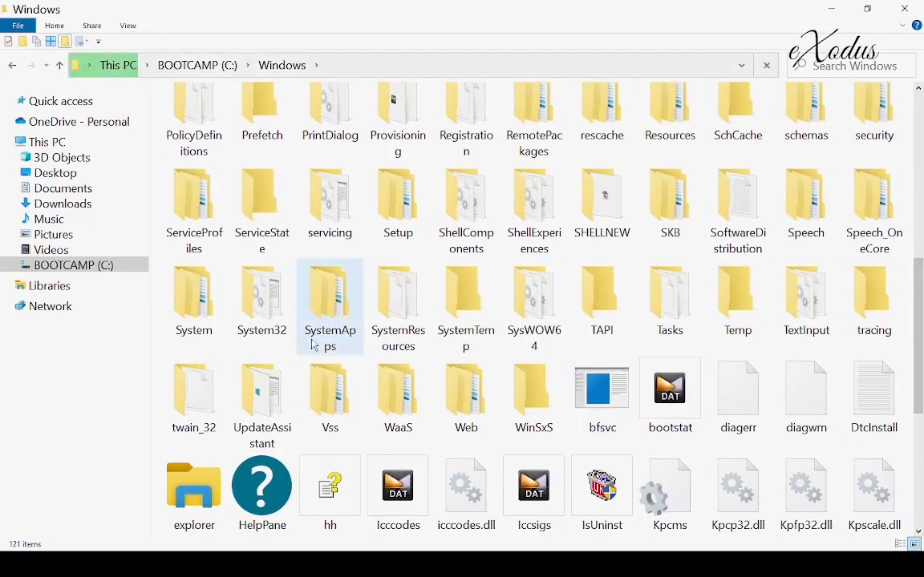
Open the System32 folder inside Windows
left_click(269, 323)
double_click(269, 323)
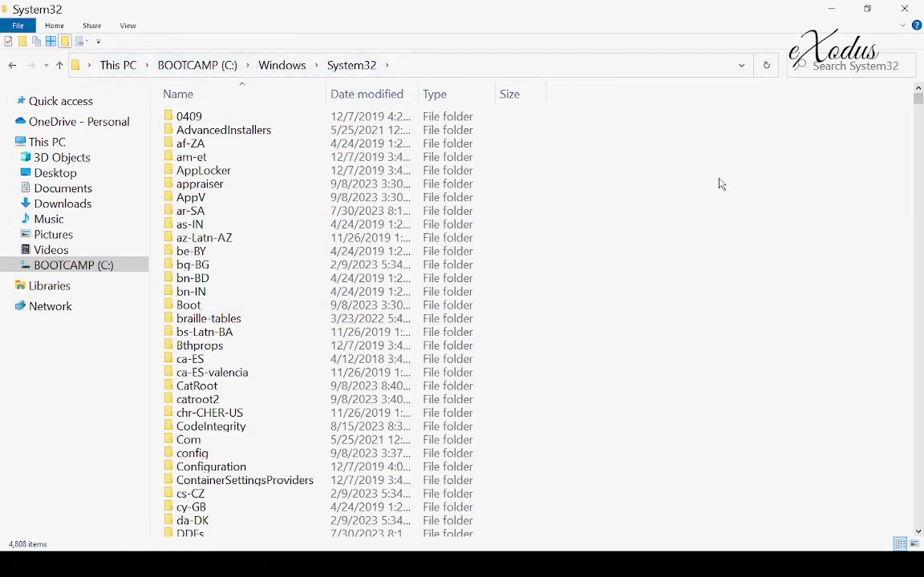
left_click_drag(919, 104, 918, 158)
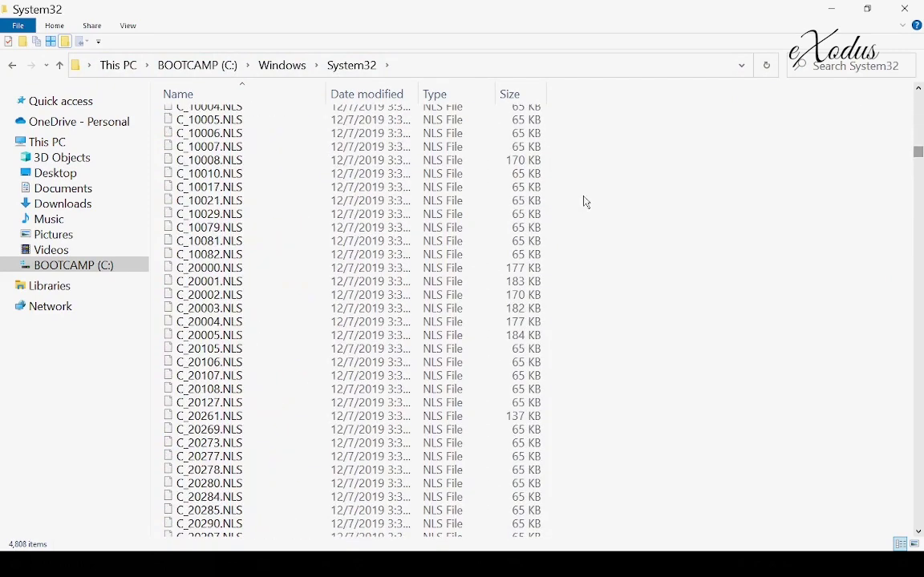
Jump to the names starting with 'a' and select the AppleControlPanel application
left_click(498, 200)
key("Home")
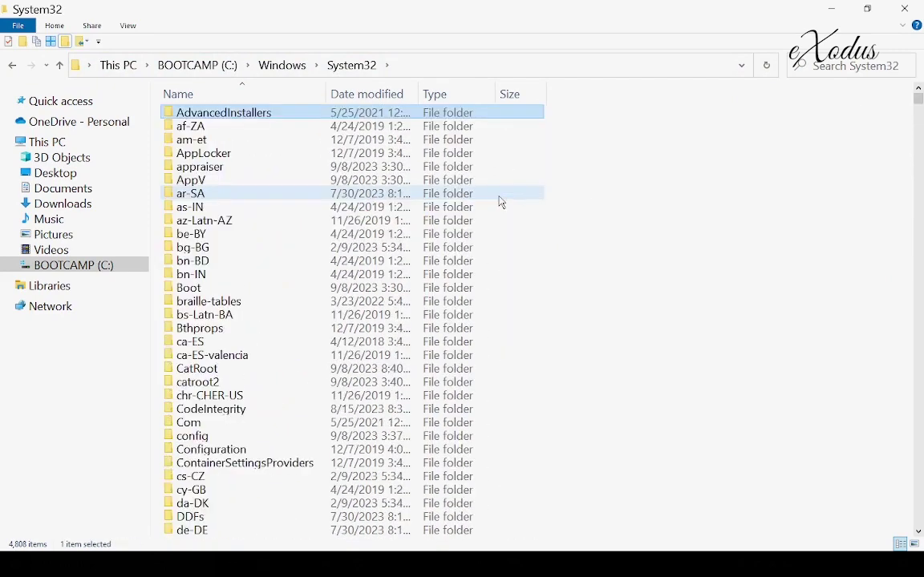
key("Down")
key("Down")
key("Down")
key("Down")
key("a")
key("a")
key("a")
key("a")
key("a")
key("a")
key("a")
key("a")
key("a")
key("a")
key("a")
key("a")
key("a")
key("a")
key("a")
key("a")
key("a")
key("a")
key("a")
key("a")
key("a")
key("a")
key("a")
key("a")
key("a")
key("a")
key("a")
key("a")
key("a")
key("a")
key("a")
key("a")
key("a")
key("a")
key("a")
key("a")
key("a")
key("a")
key("a")
key("a")
key("a")
key("a")
key("a")
key("a")
key("a")
key("a")
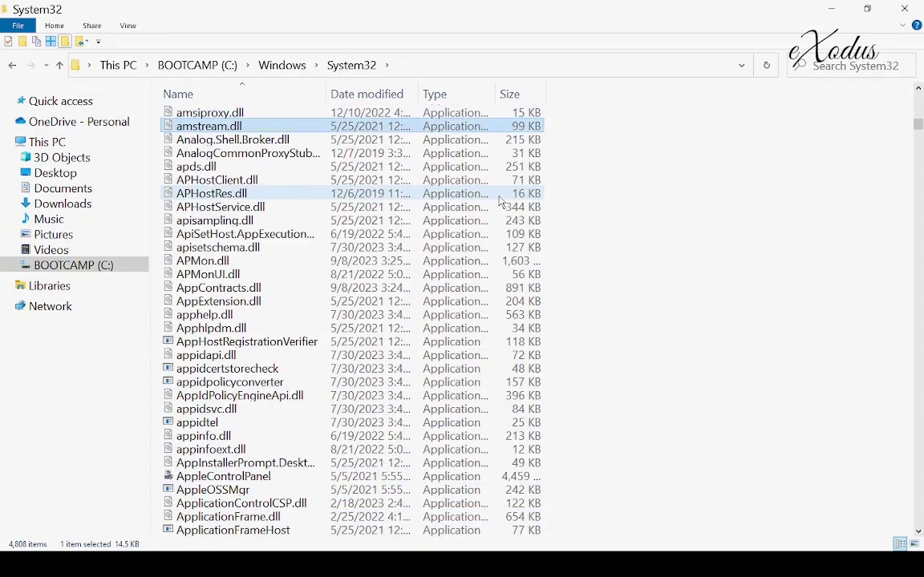
left_click(192, 479)
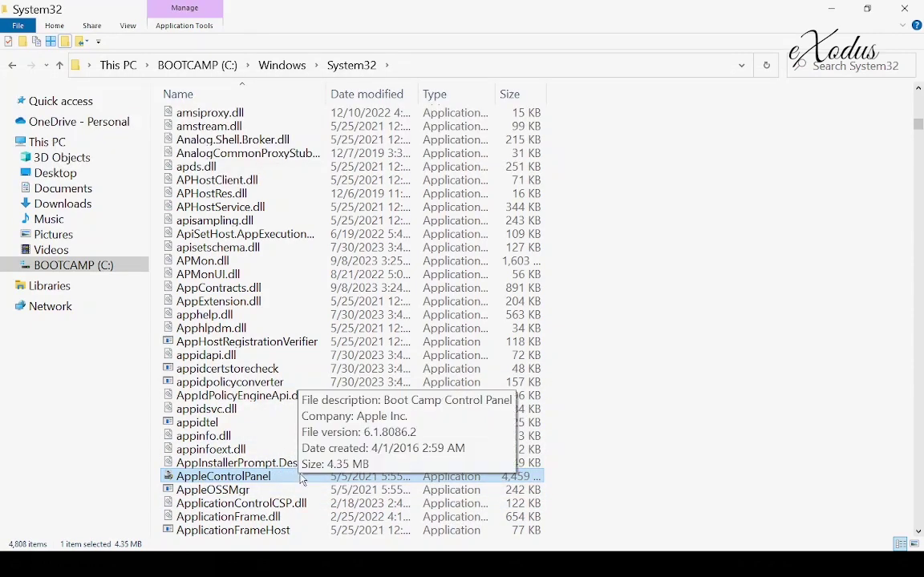
Launch AppleControlPanel and switch to the Trackpad settings page
double_click(302, 479)
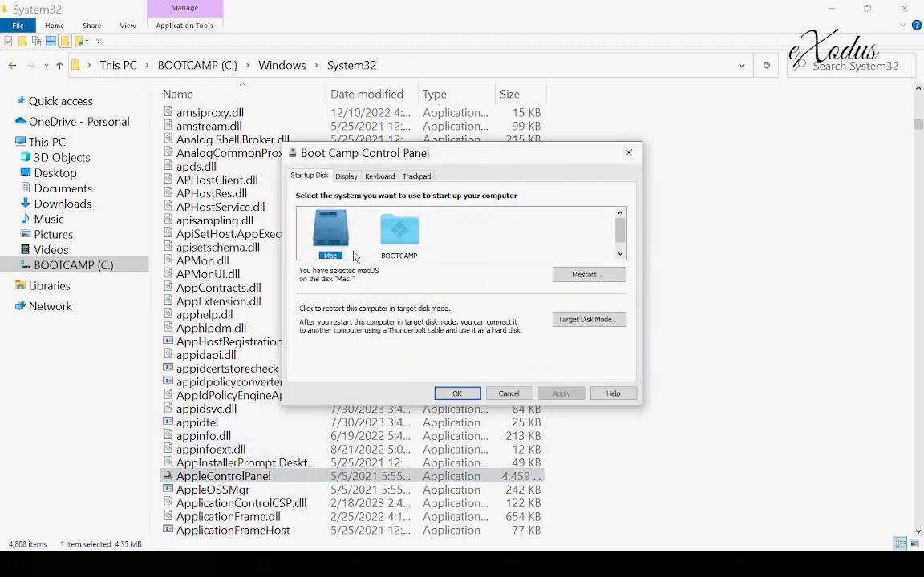
left_click(380, 176)
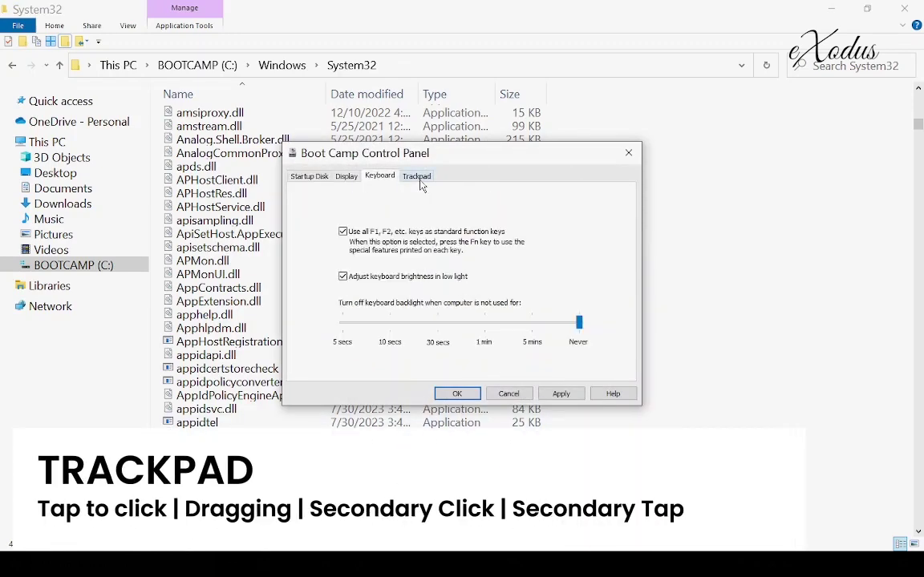
left_click(417, 178)
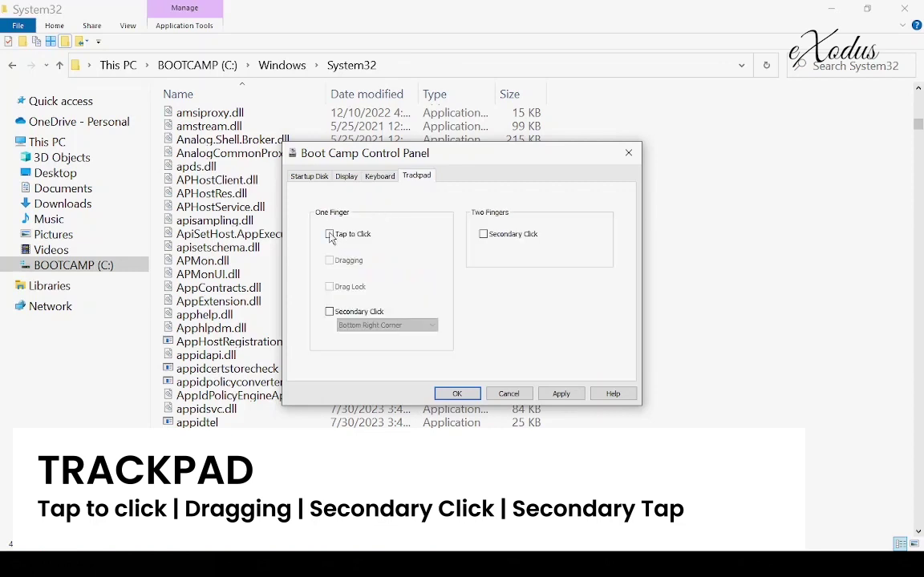
Enable Tap to Click, Dragging, Secondary Click and two-finger Secondary Tap, then apply
left_click(329, 234)
left_click(329, 261)
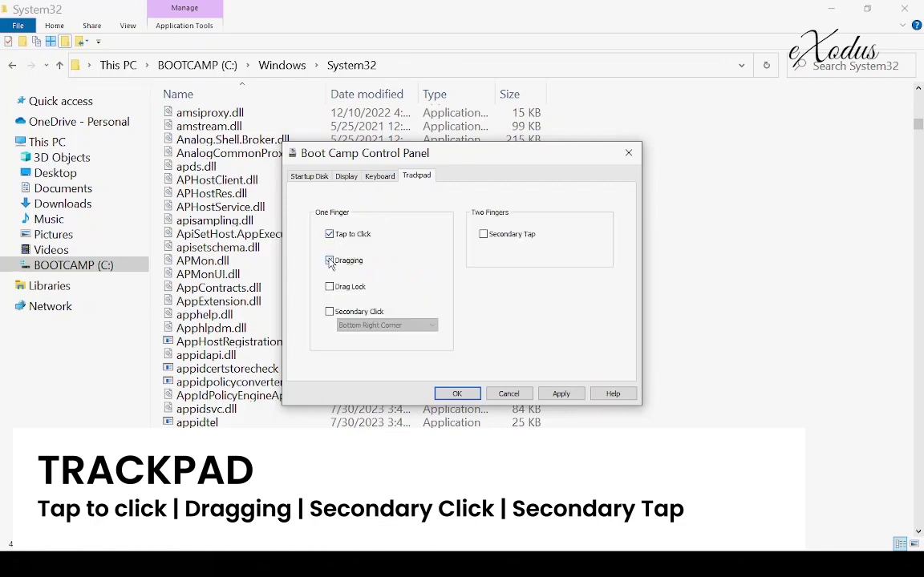
left_click(329, 312)
left_click(484, 234)
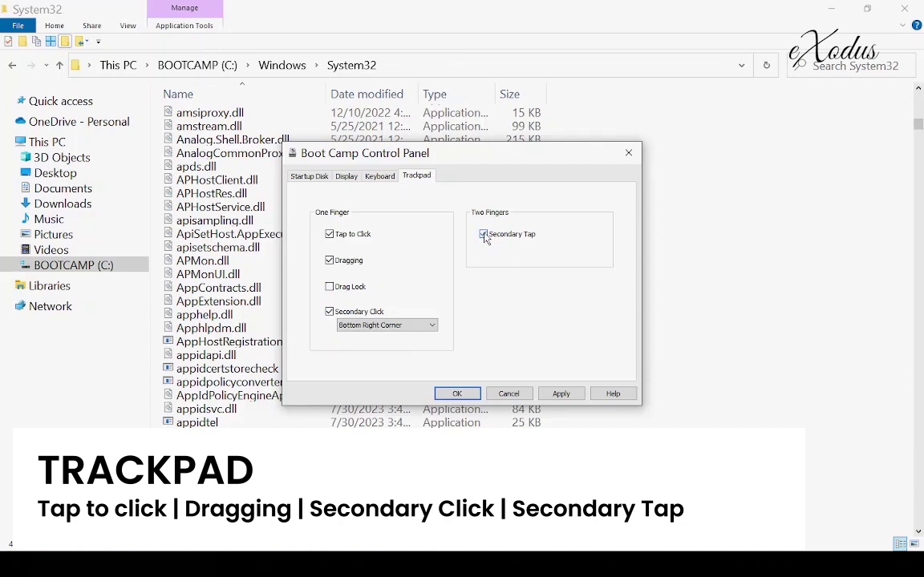
left_click(564, 394)
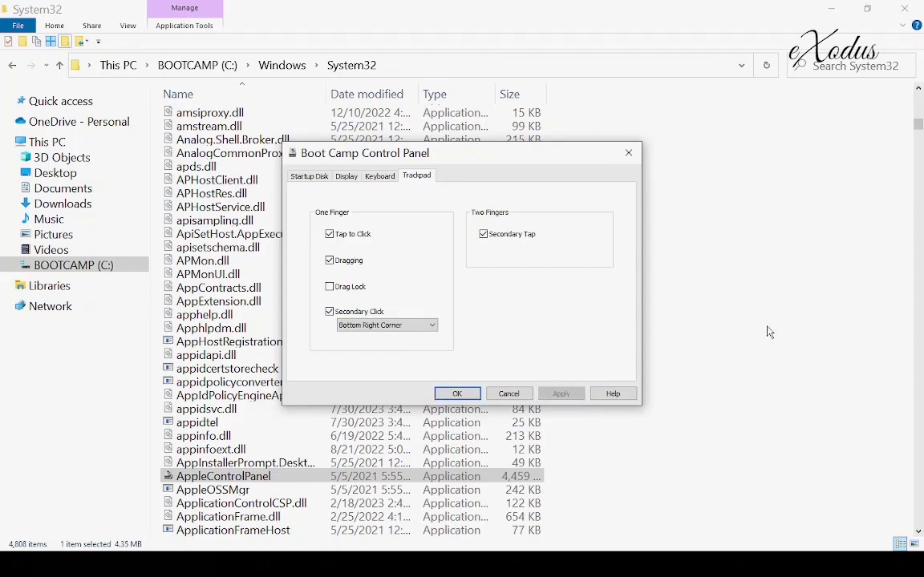
Close Boot Camp Control Panel and hide all windows to reveal the desktop
key("Return")
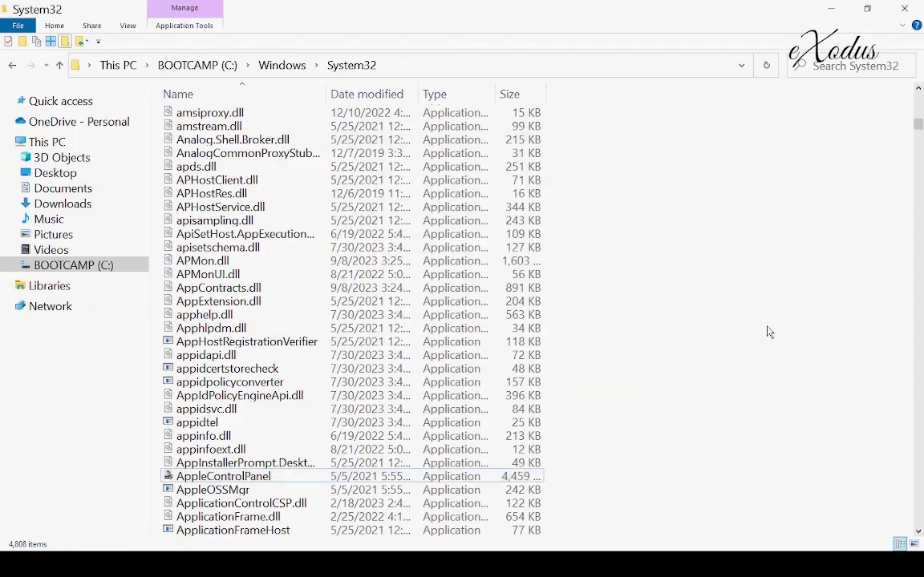
right_click(767, 327)
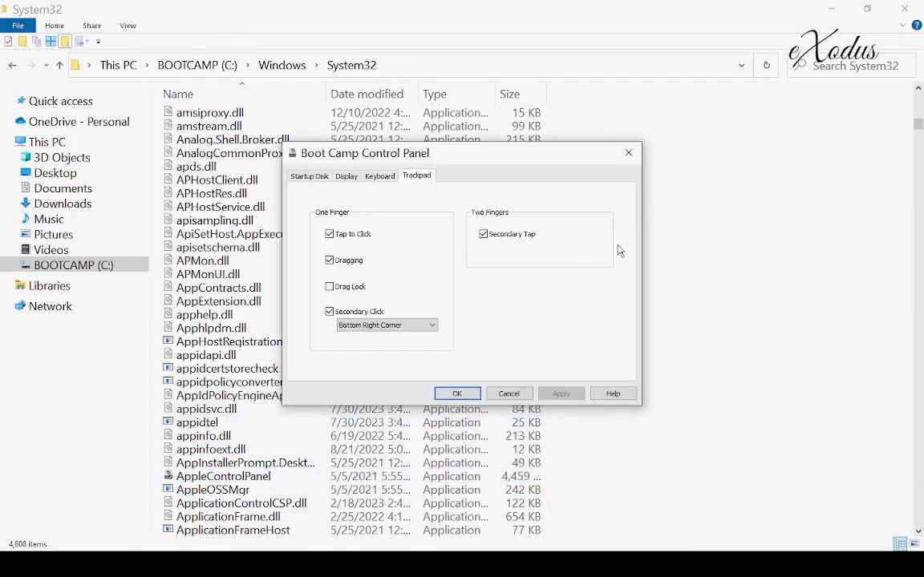
key("super+d")
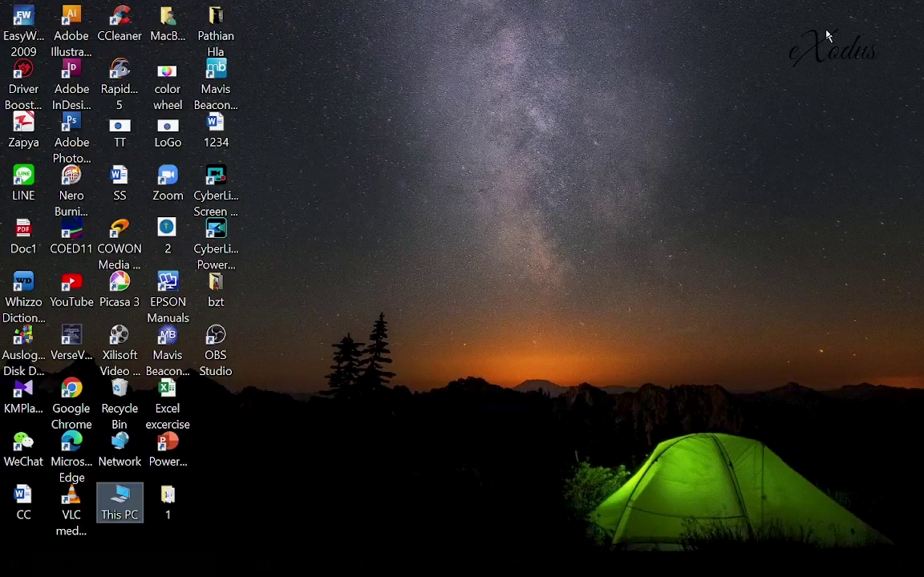
Refresh the desktop and view Boot Camp's Display settings page
right_click(593, 27)
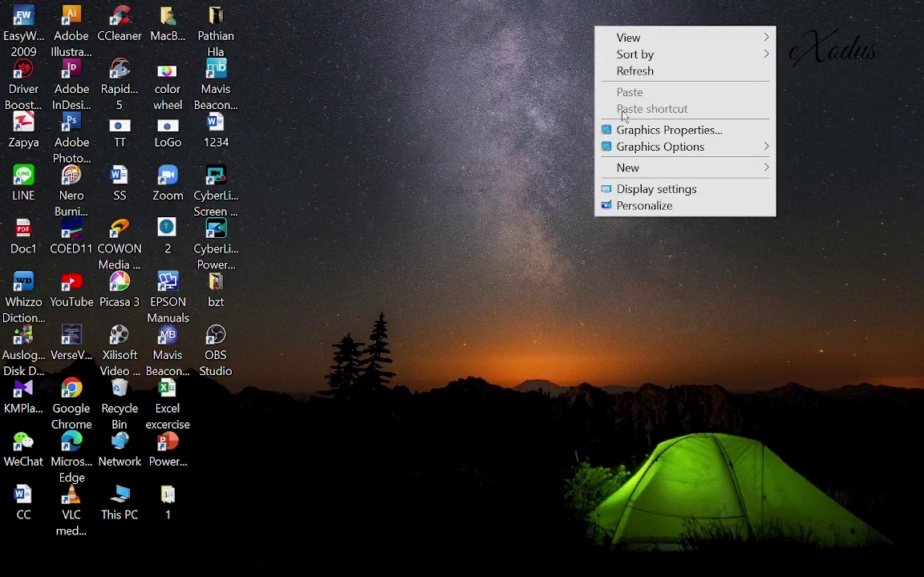
left_click(632, 69)
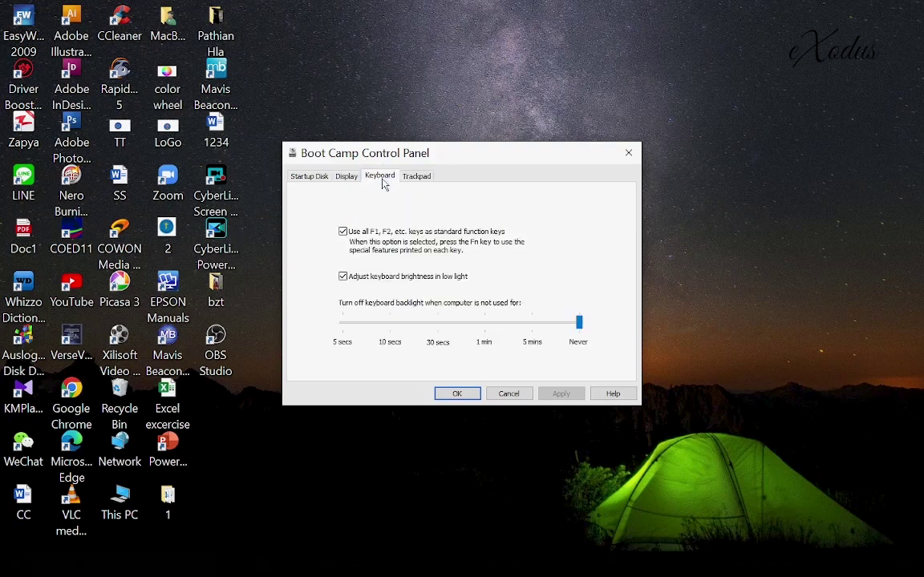
left_click(350, 180)
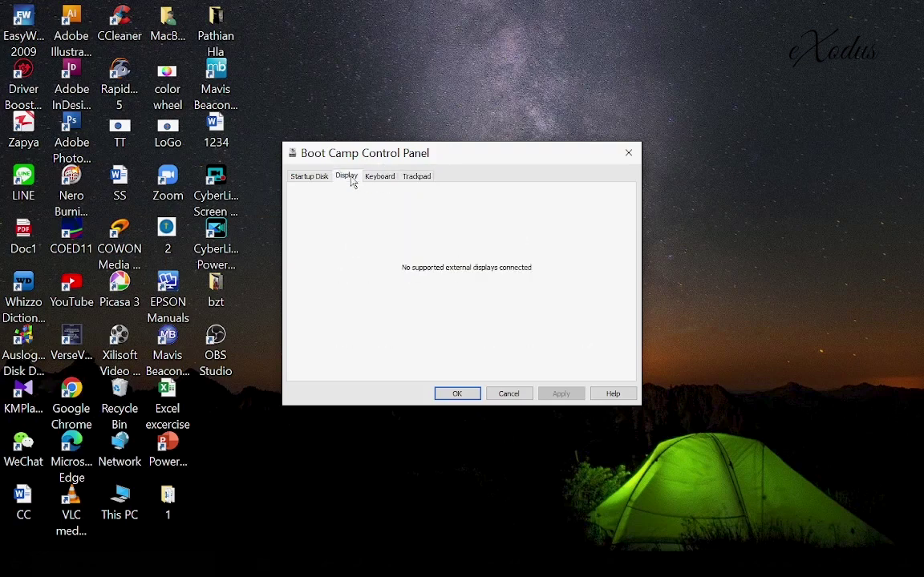
Pick Windows on the BOOTCAMP disk as the startup disk, without applying
left_click(314, 180)
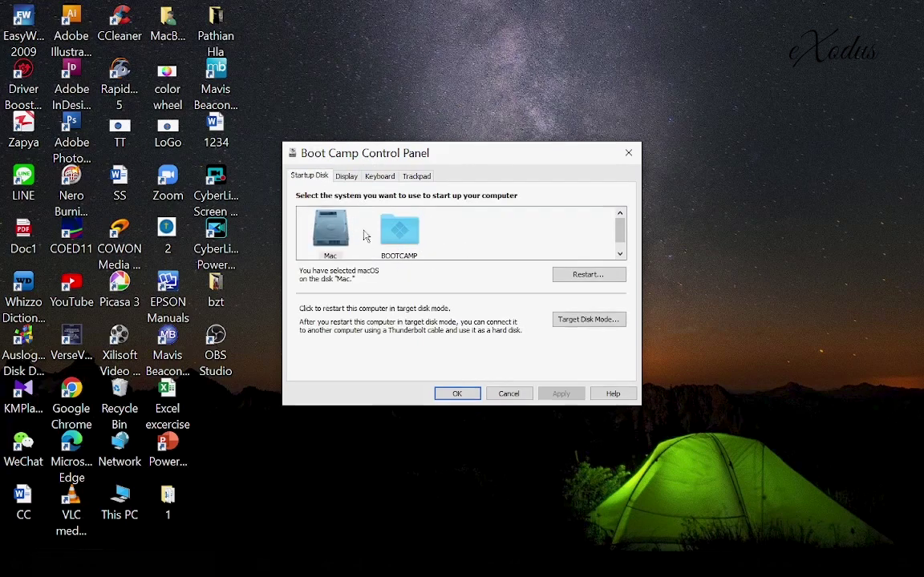
left_click(401, 247)
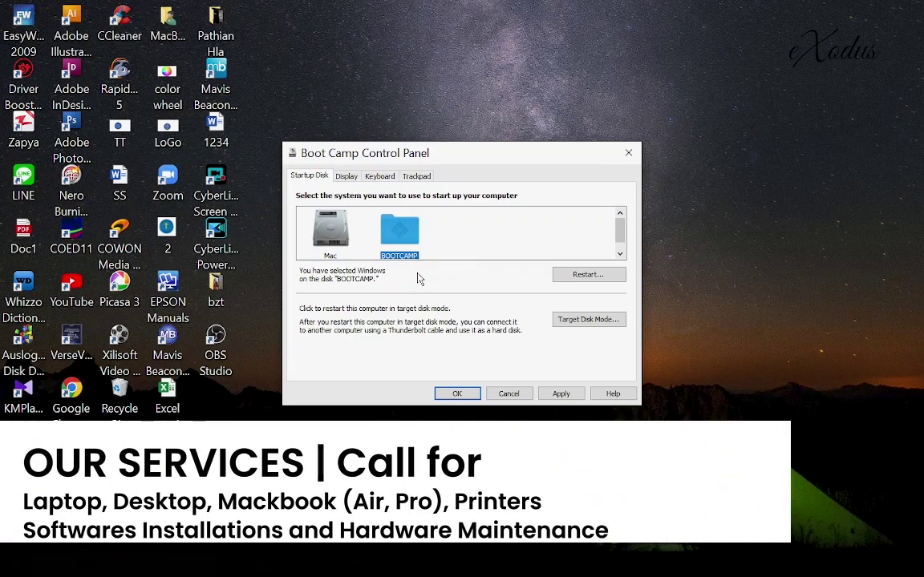
Cancel Boot Camp Control Panel, discarding the unapplied startup disk change
left_click(511, 398)
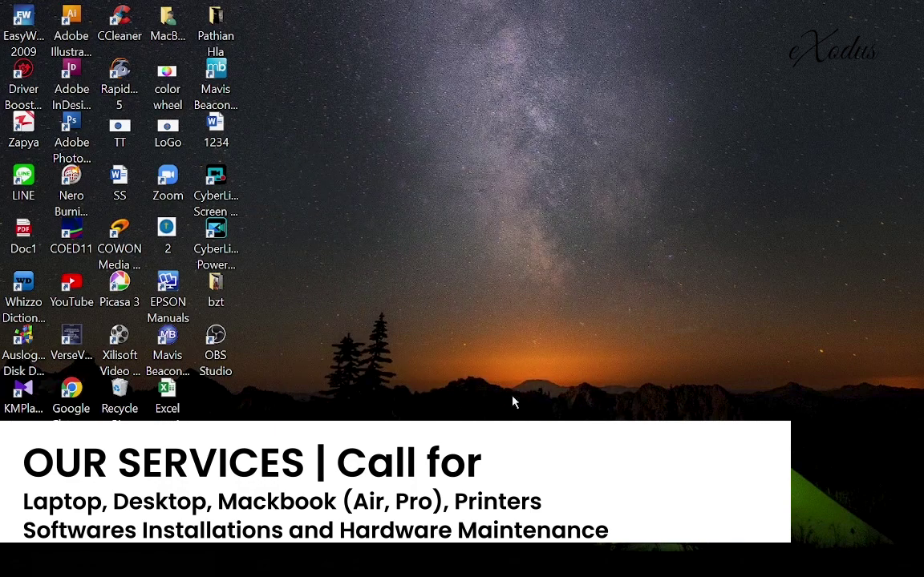